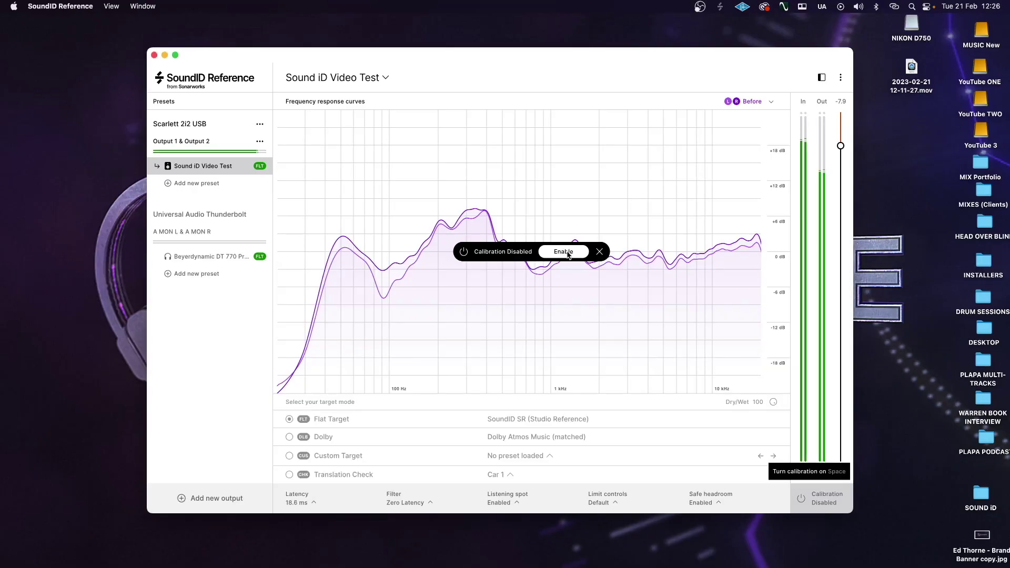
# Enable calibration for the Sound iD Video Test profile on the Scarlett 2i2 USB output.
pyautogui.click(564, 252)
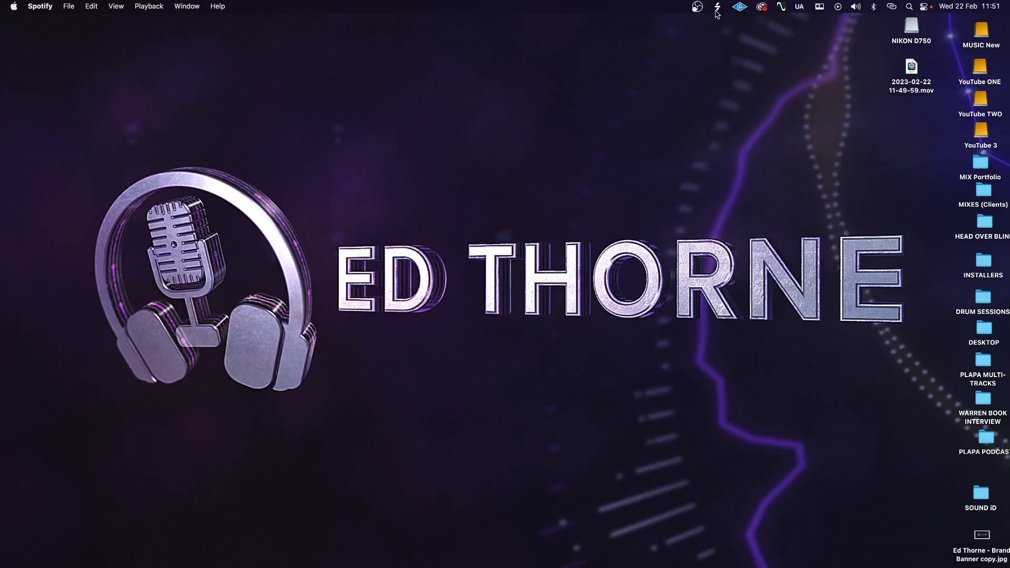
# Reopen the SoundID Reference main window, then cycle through Music, Spotify and Chrome.
pyautogui.click(717, 7)
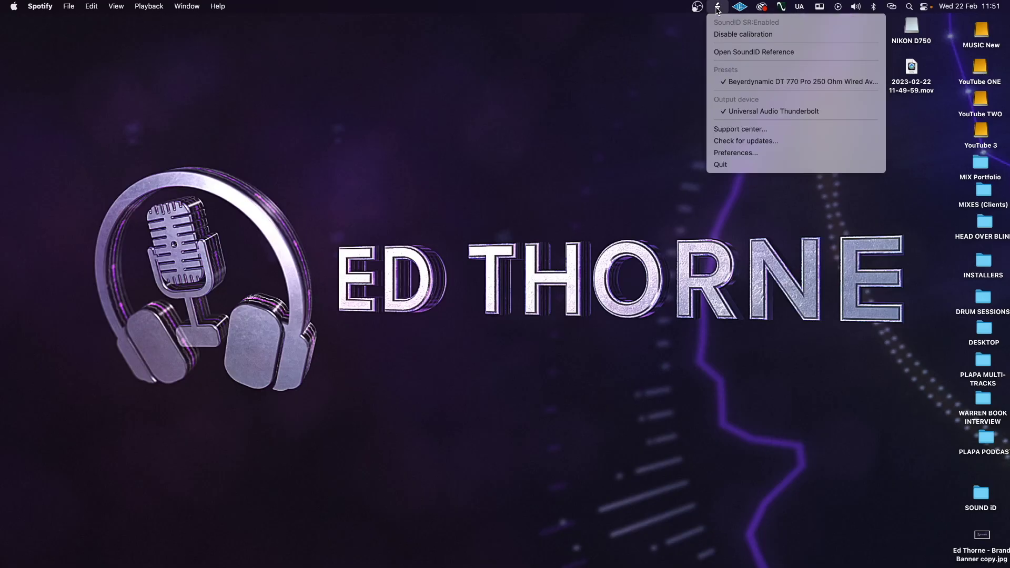
pyautogui.click(732, 52)
pyautogui.moveTo(390, 562)
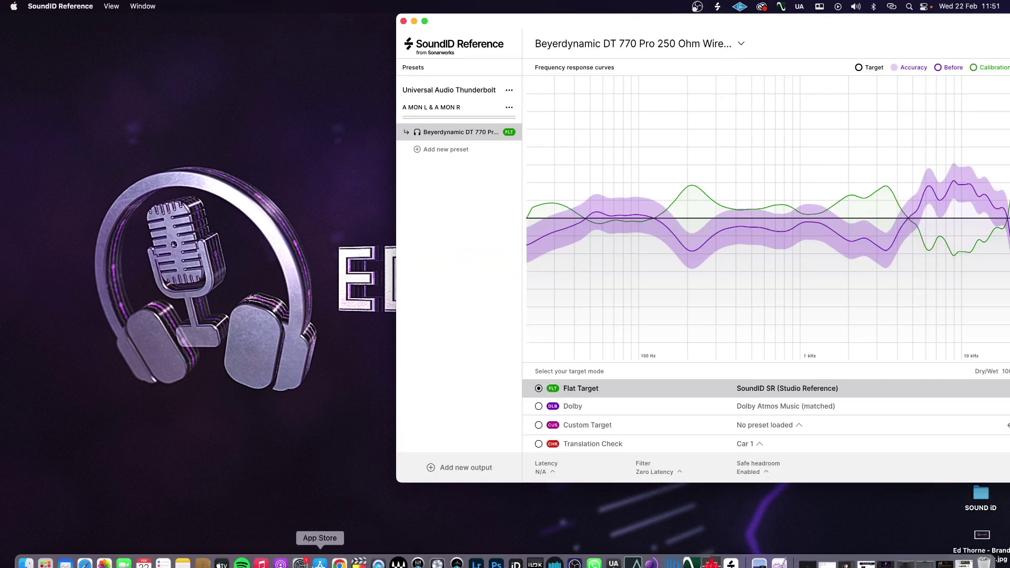
pyautogui.click(261, 562)
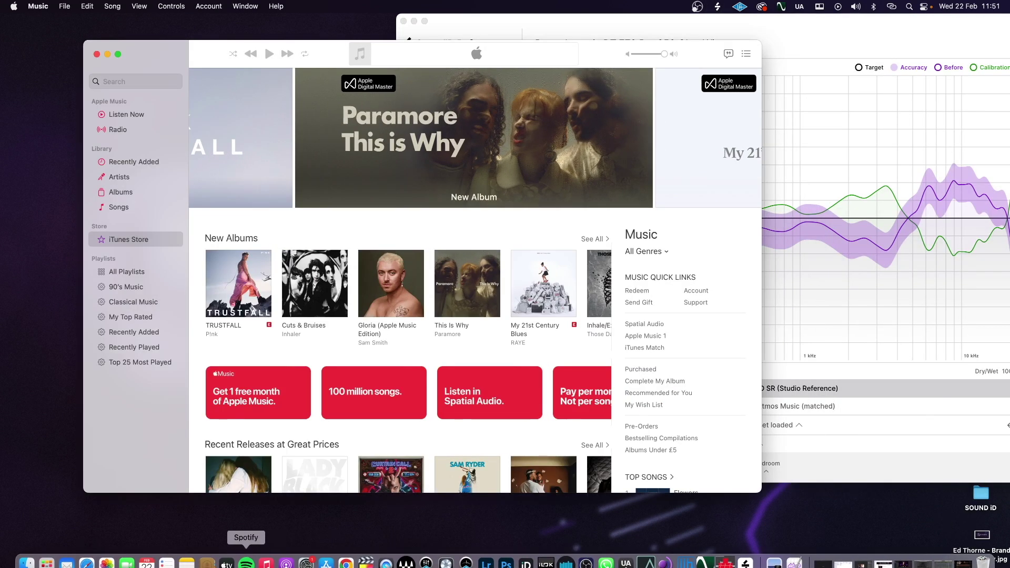
pyautogui.click(246, 561)
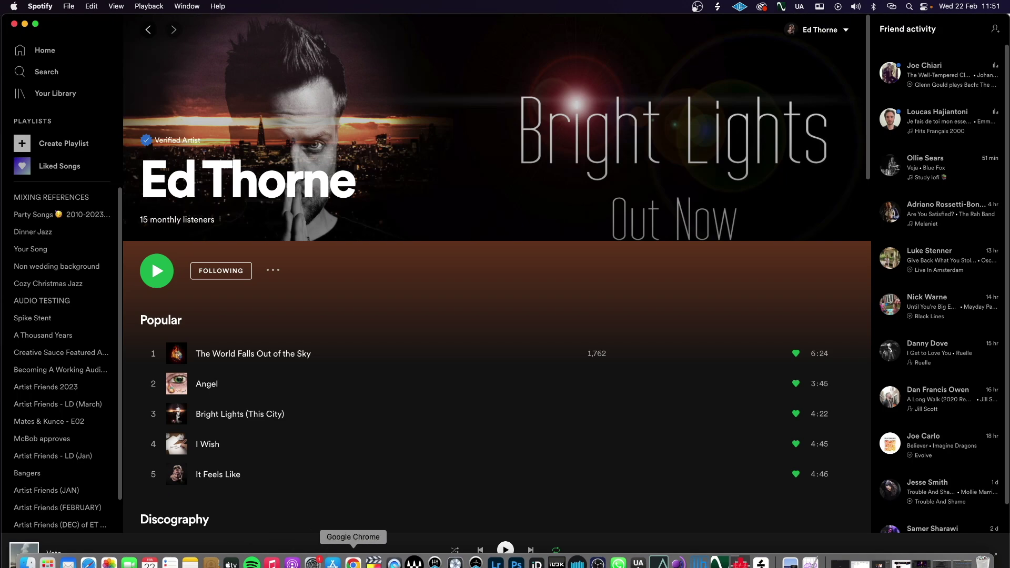
pyautogui.click(353, 563)
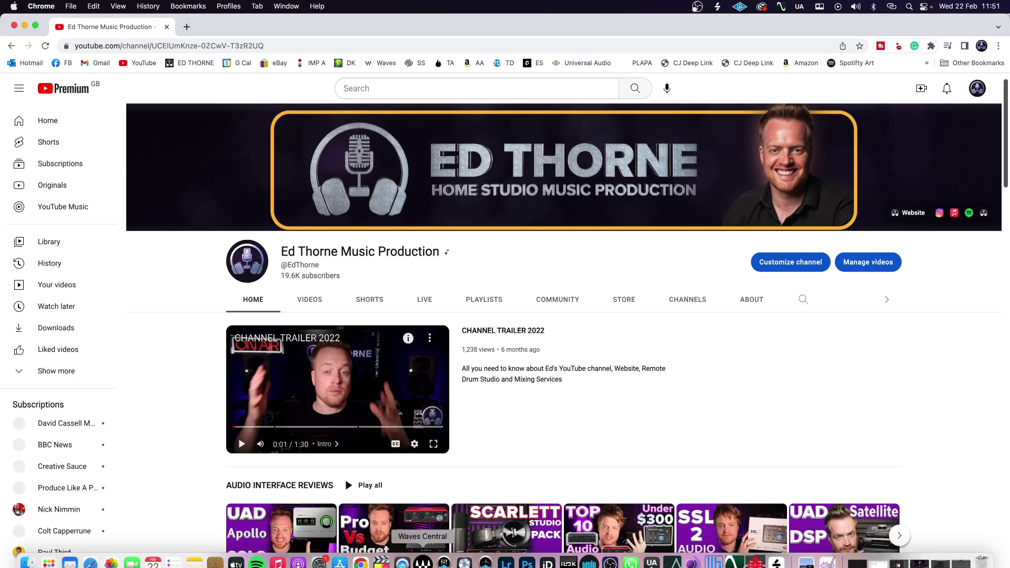
# Switch to the Logic Pro mixer and open the SoundID insert on the PRE MSTR channel.
pyautogui.click(465, 562)
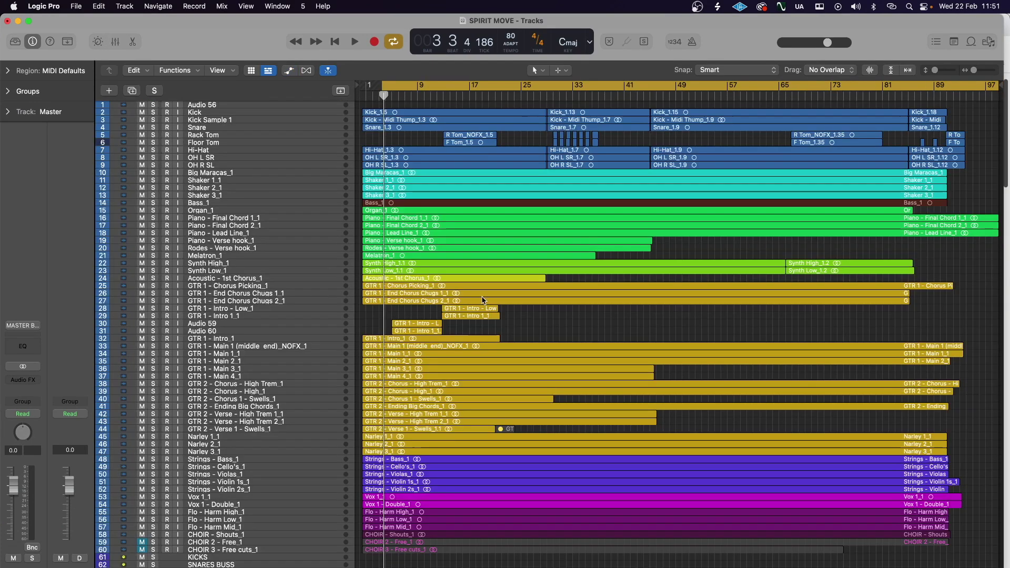
pyautogui.press('x')
pyautogui.moveTo(734, 260)
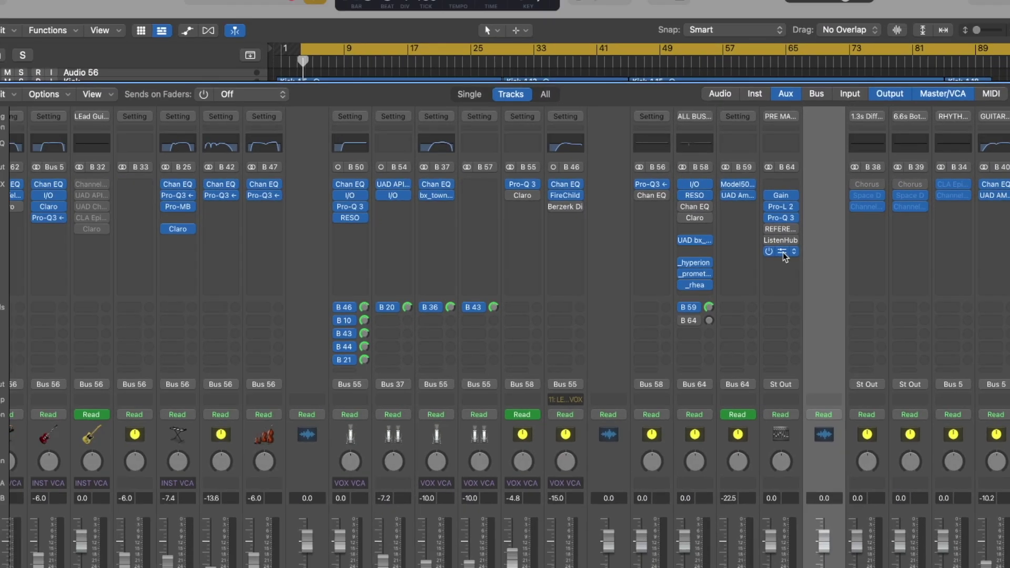
pyautogui.click(641, 274)
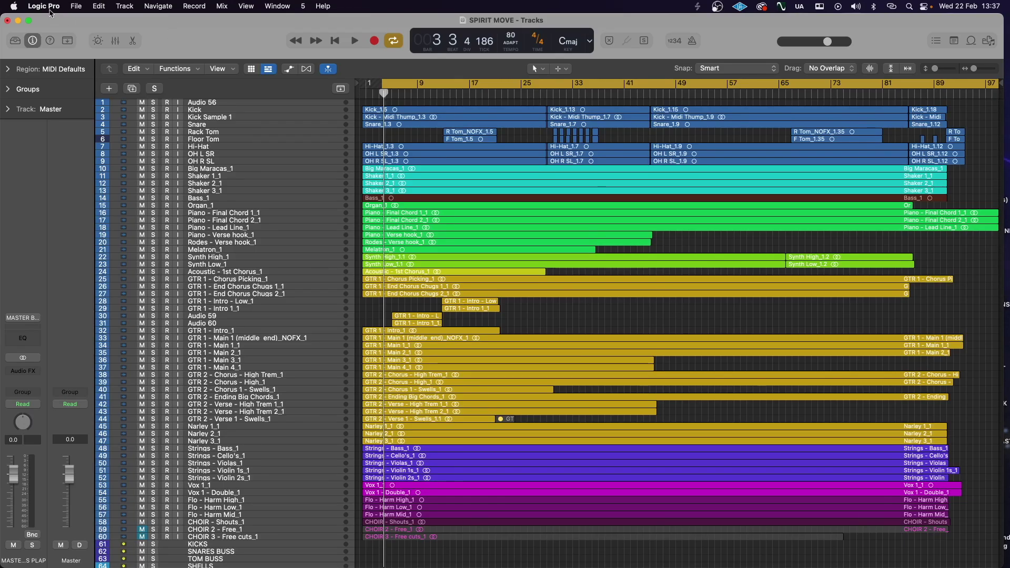
# Set Logic Pro's audio Output Device to SoundID Reference, then bring SoundID Reference forward.
pyautogui.click(44, 6)
pyautogui.moveTo(60, 40)
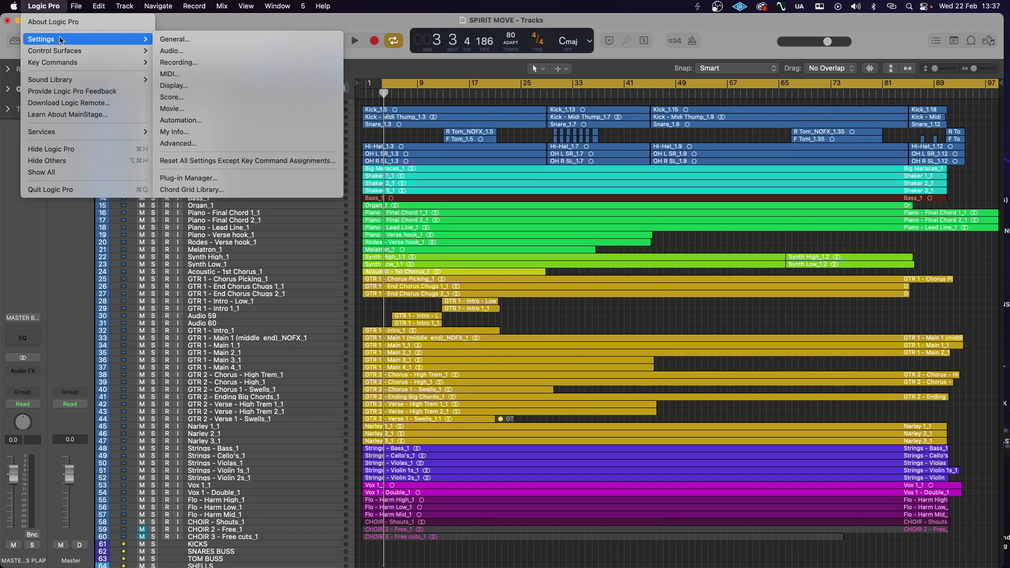
pyautogui.click(203, 51)
pyautogui.click(227, 246)
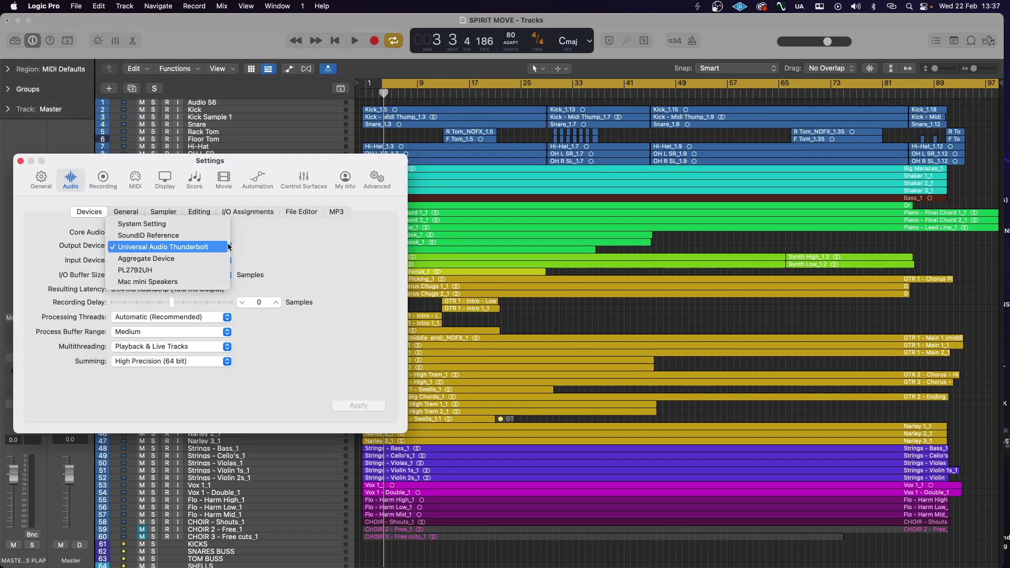
pyautogui.click(210, 237)
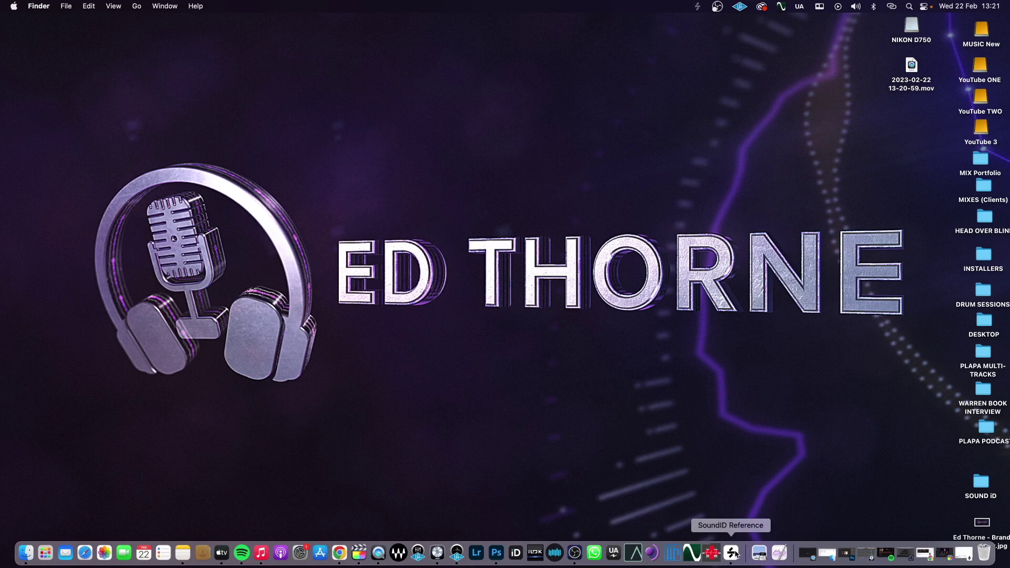
pyautogui.click(733, 553)
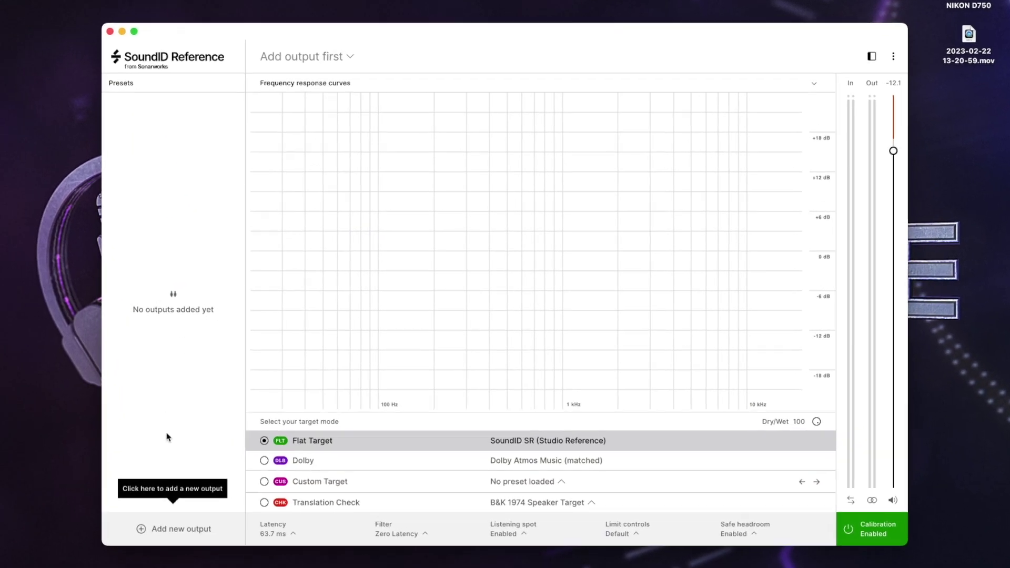
# Add Universal Audio Thunderbolt as a new output on A MON L and A MON R.
pyautogui.click(169, 528)
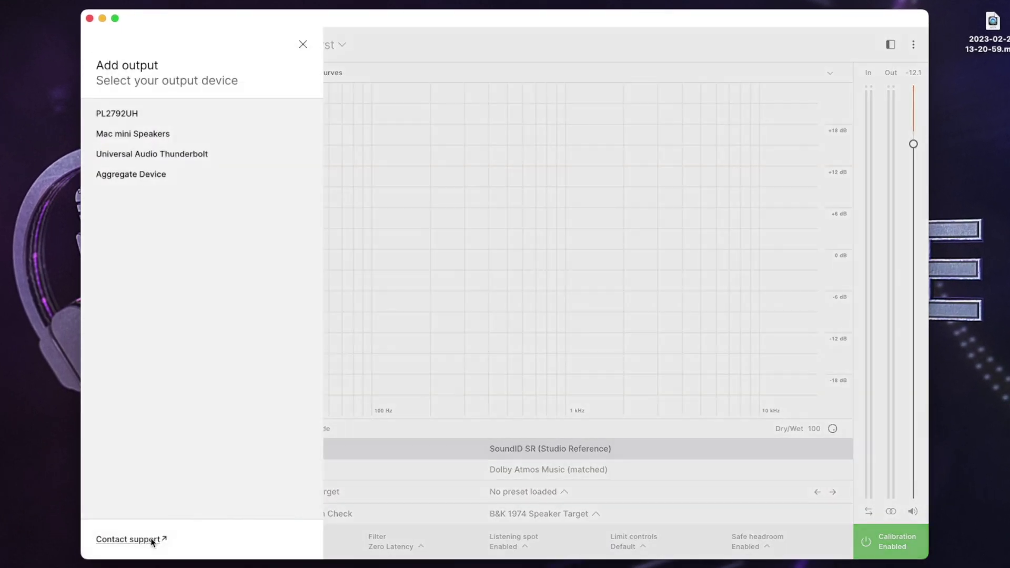
pyautogui.click(169, 154)
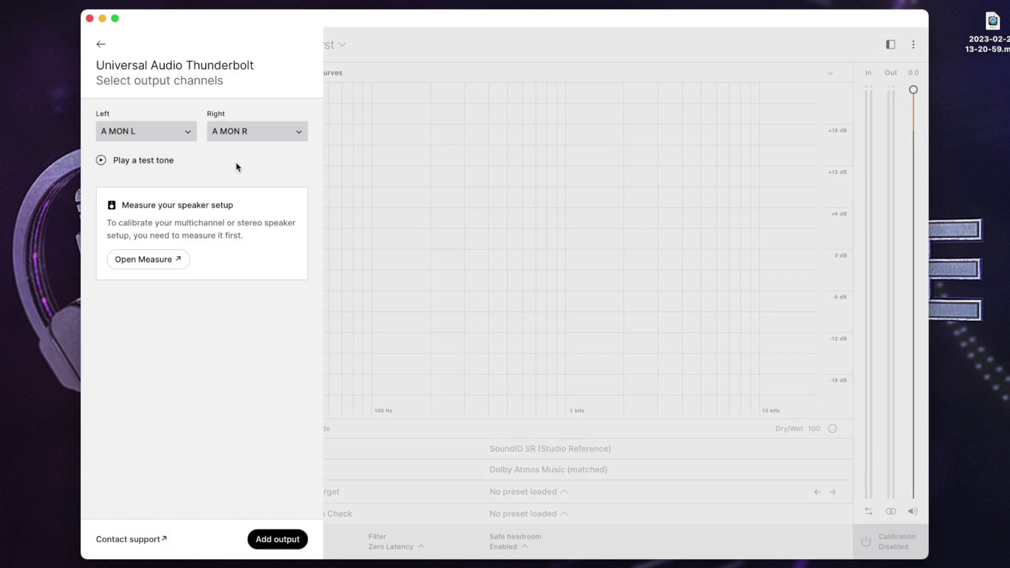
pyautogui.click(269, 540)
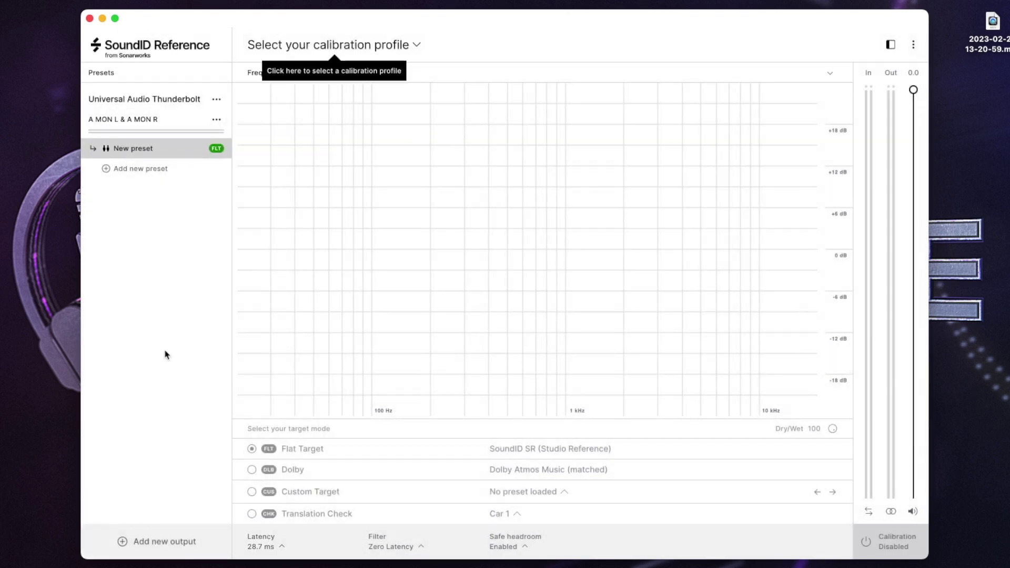
# Choose Add a new headphone profile, pick Beyerdynamic, and scroll through its models.
pyautogui.click(413, 49)
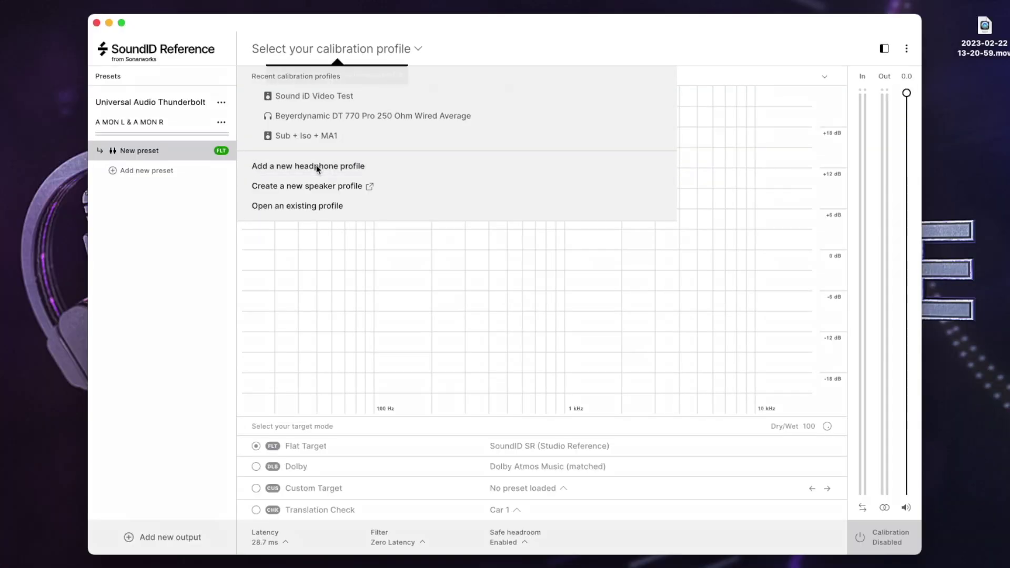
pyautogui.click(314, 225)
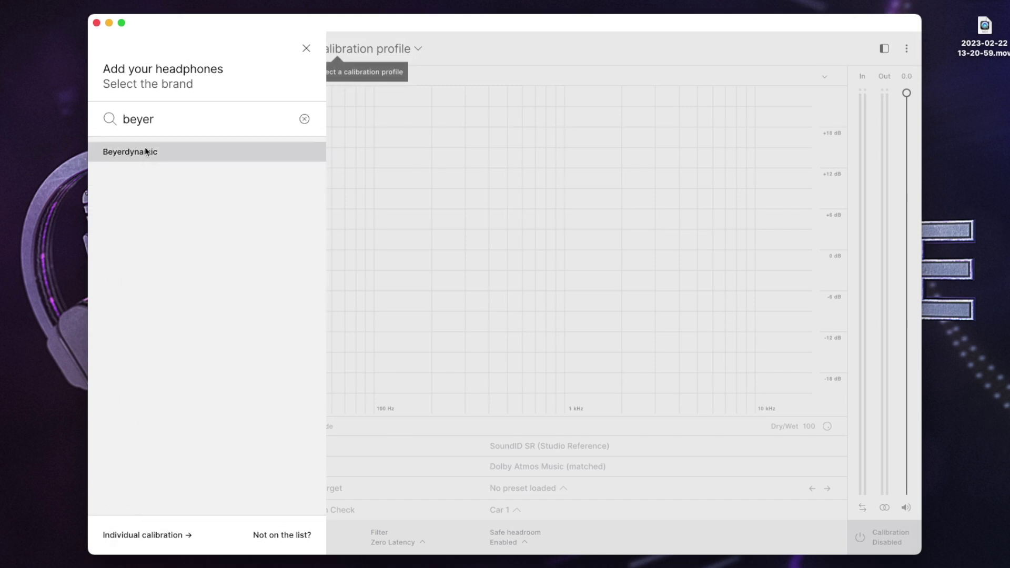
pyautogui.click(145, 158)
pyautogui.scroll(-5, 248, 229)
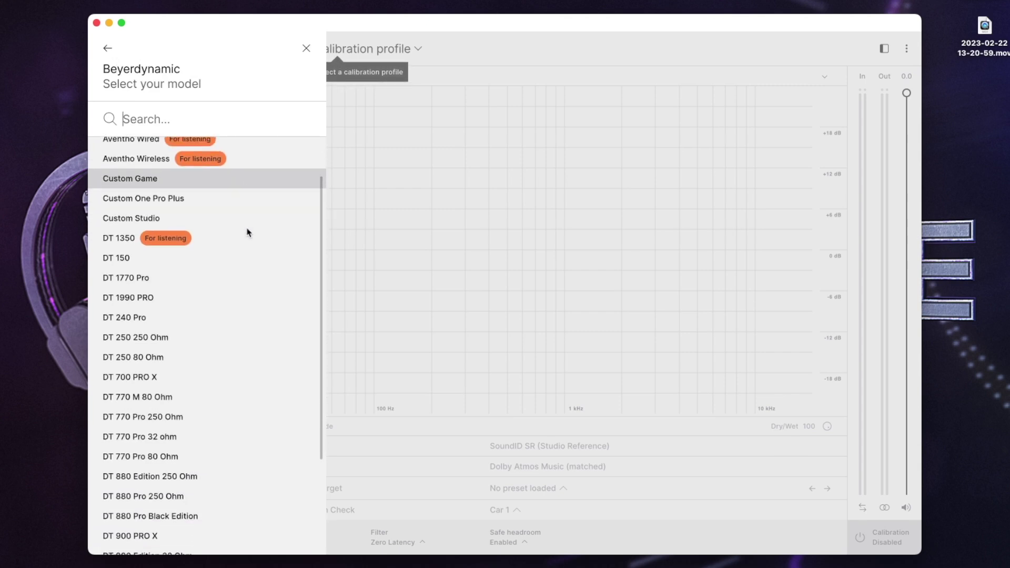
pyautogui.scroll(-1, 248, 232)
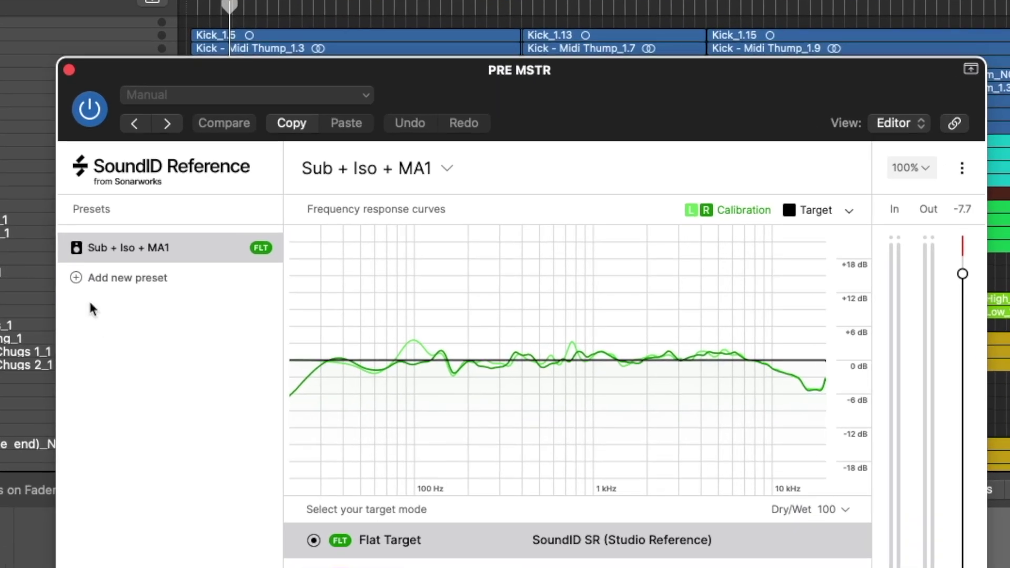
# In the PRE MSTR plugin, start adding headphones, scroll the brand list, then dismiss it.
pyautogui.click(448, 167)
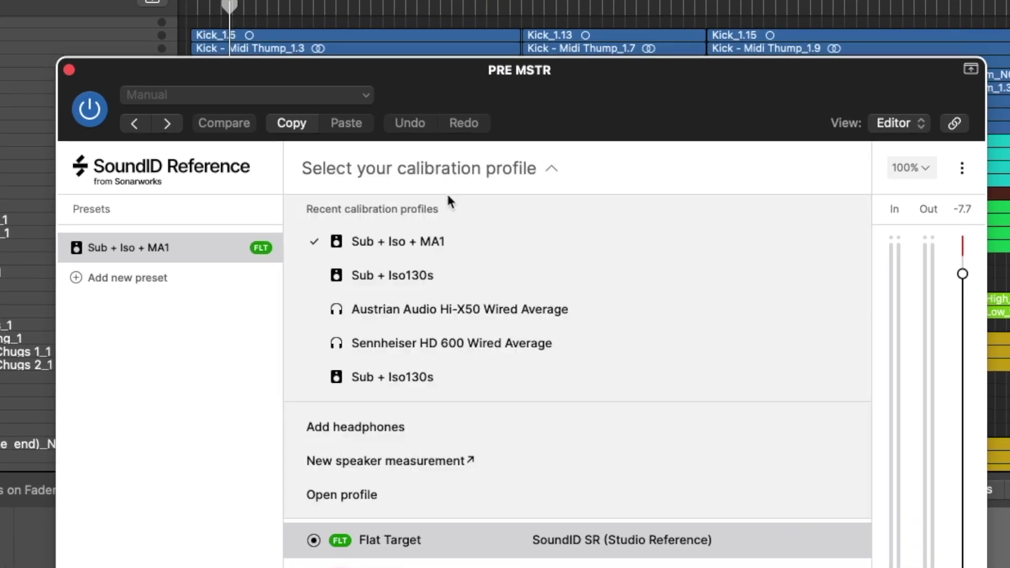
pyautogui.click(440, 426)
pyautogui.scroll(-15, 310, 296)
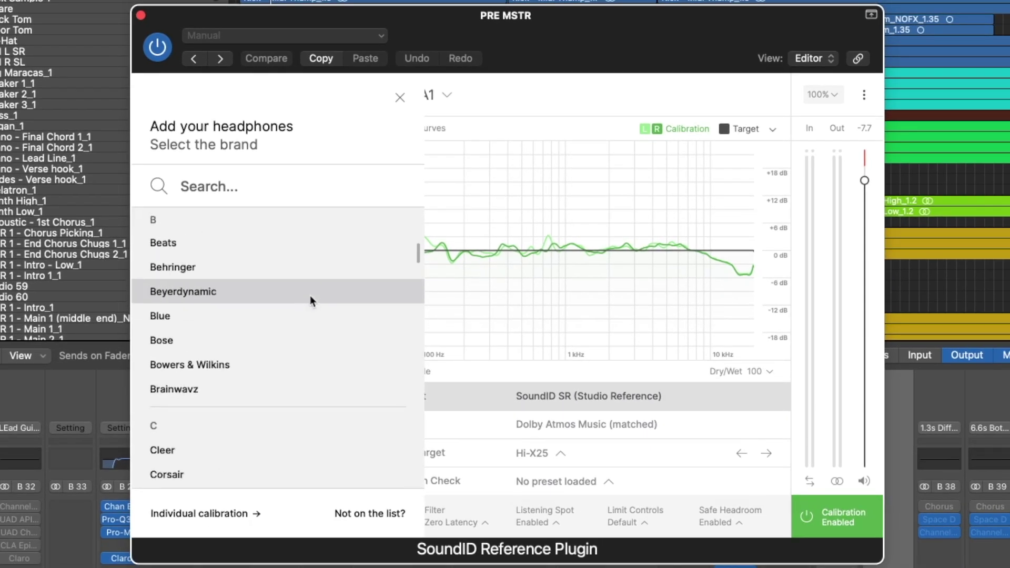
pyautogui.scroll(-10, 311, 296)
pyautogui.press('Escape')
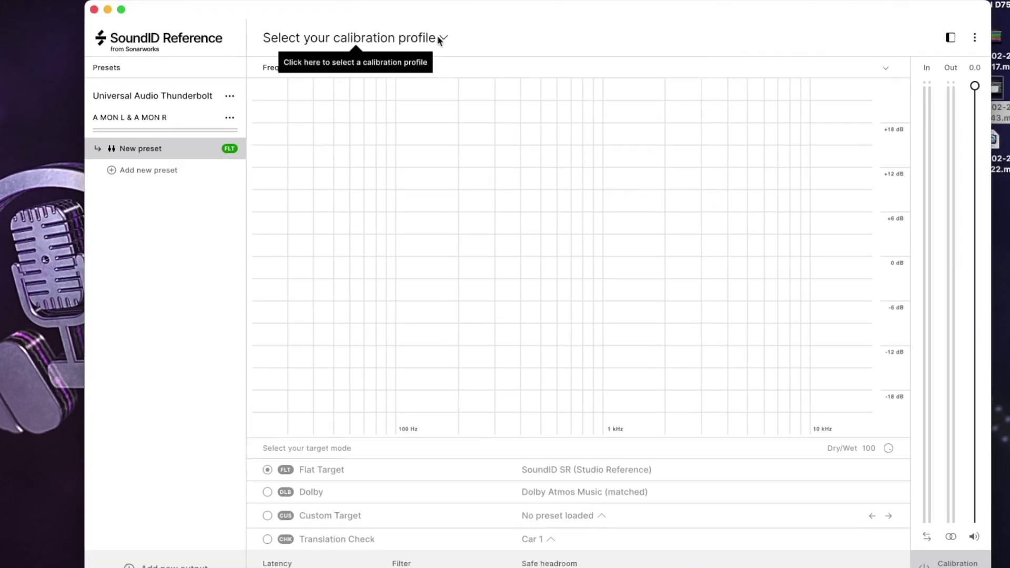
# Start creating a new speaker profile from the calibration profile list.
pyautogui.click(437, 47)
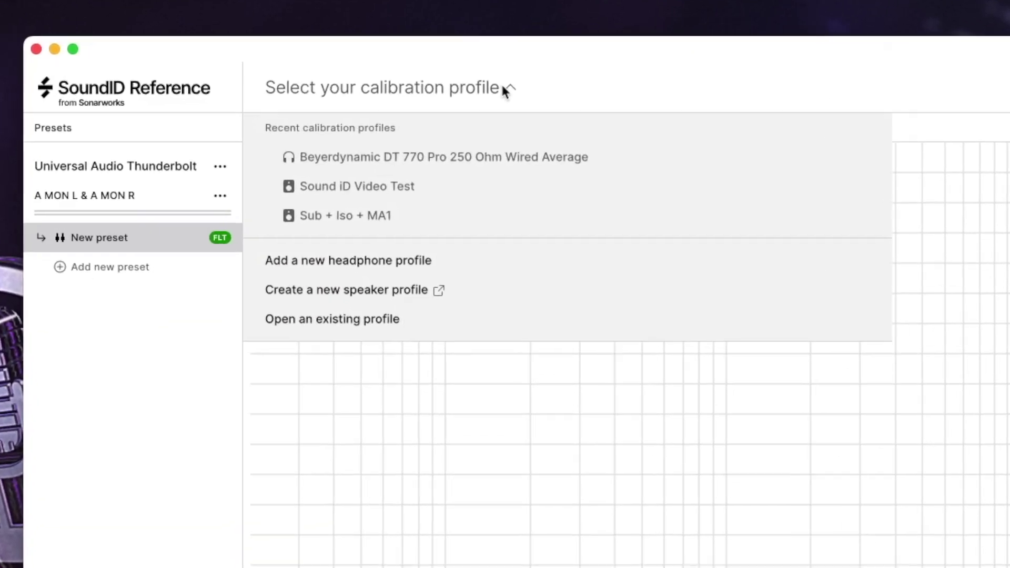
pyautogui.click(478, 289)
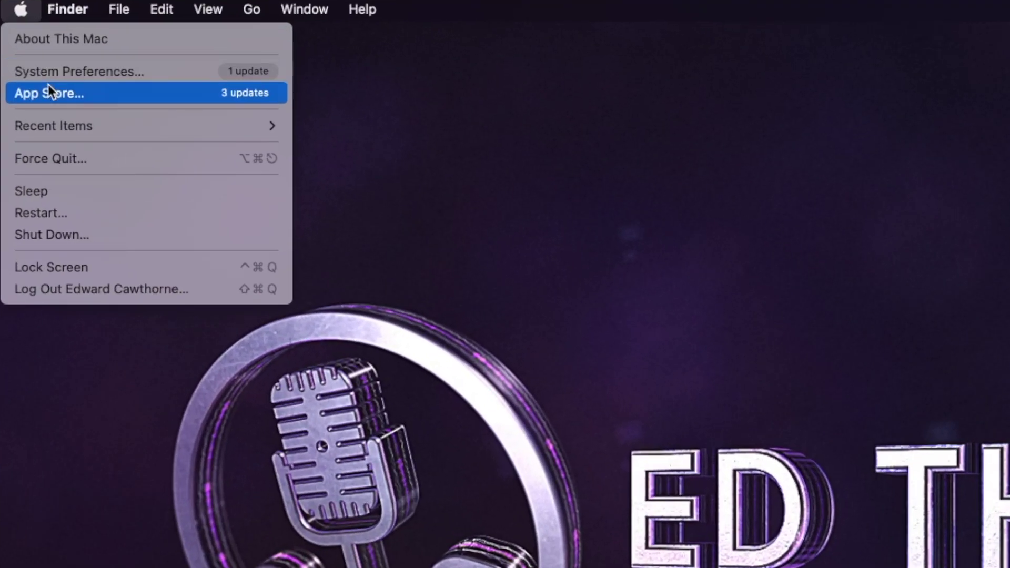
# Open System Preferences and go to the Sound pane to check the audio input.
pyautogui.click(49, 75)
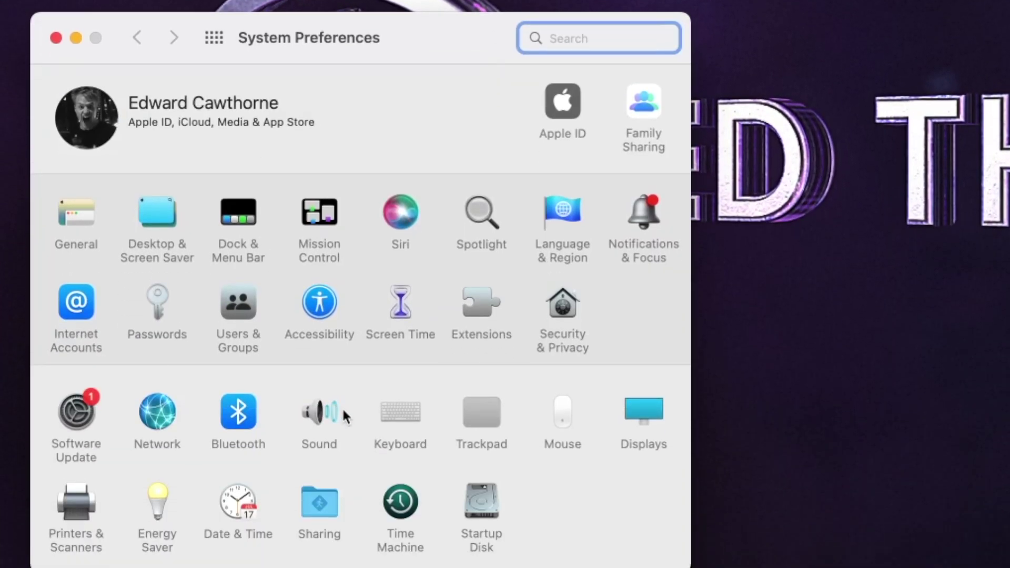
pyautogui.click(342, 416)
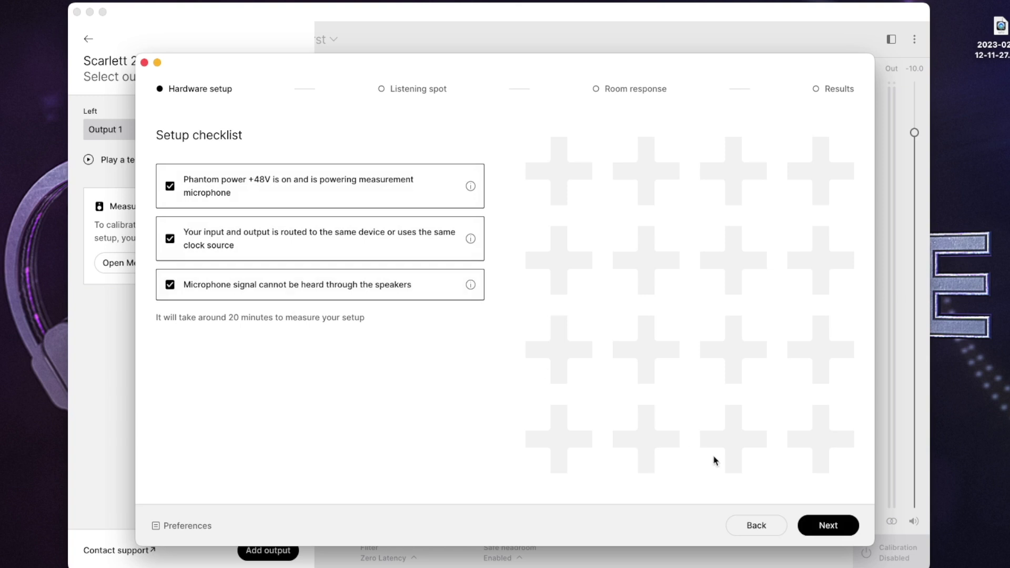
# Accept the checklist, input channel, measurement mic and mic profile, keeping Scarlett 2i2 USB as interface.
pyautogui.click(828, 525)
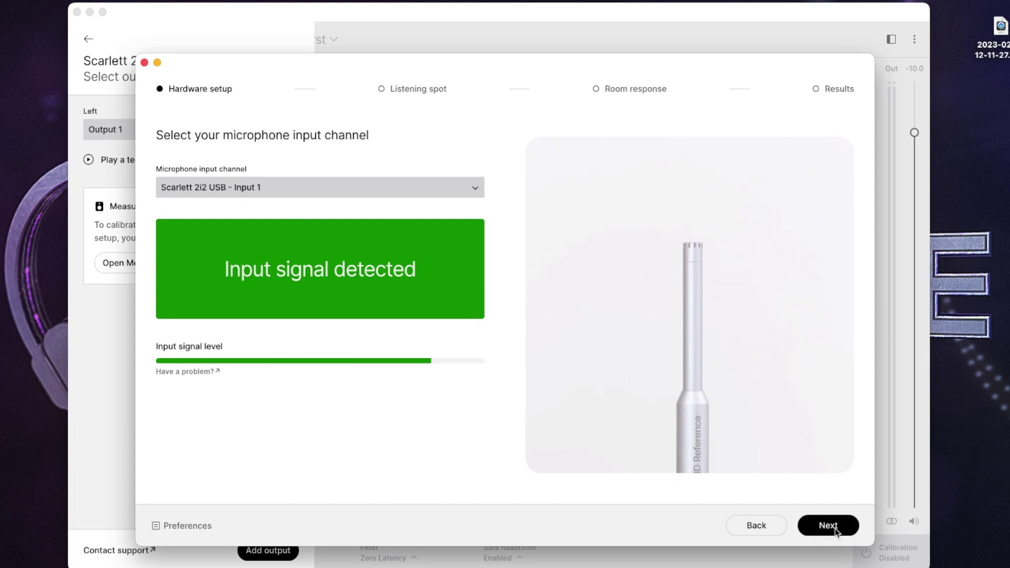
pyautogui.click(836, 529)
pyautogui.click(834, 528)
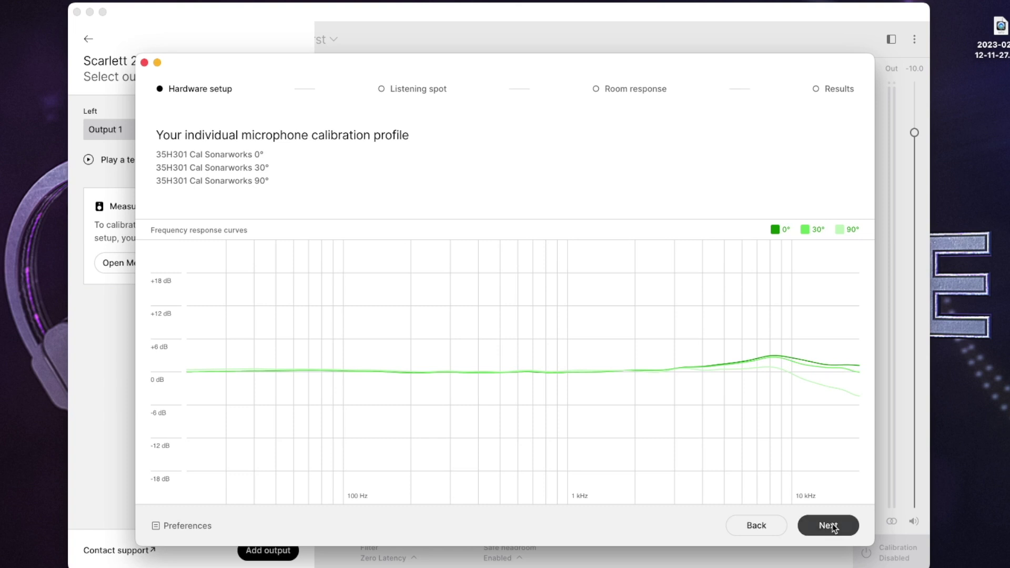
pyautogui.click(834, 528)
pyautogui.click(476, 206)
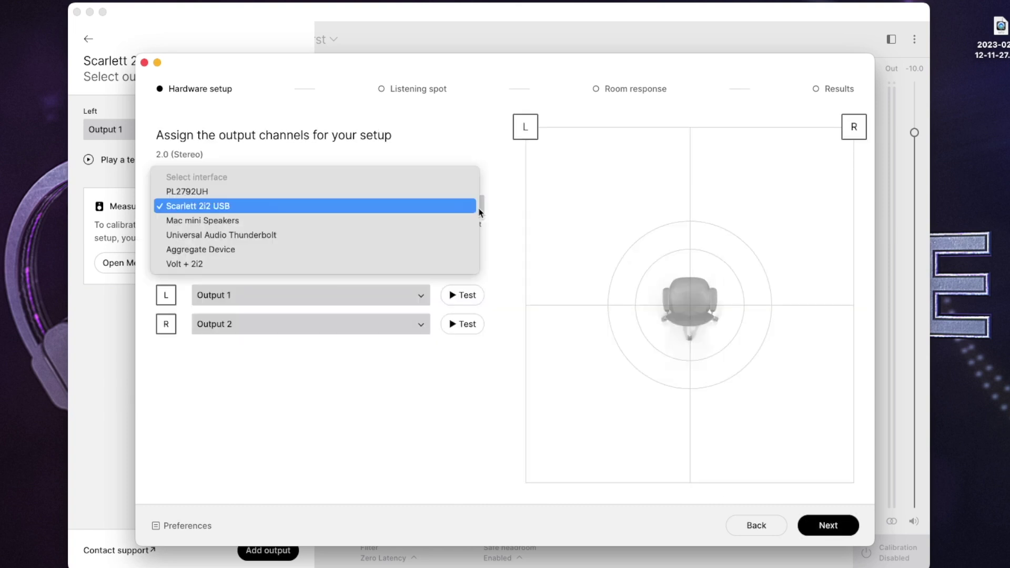
pyautogui.click(456, 206)
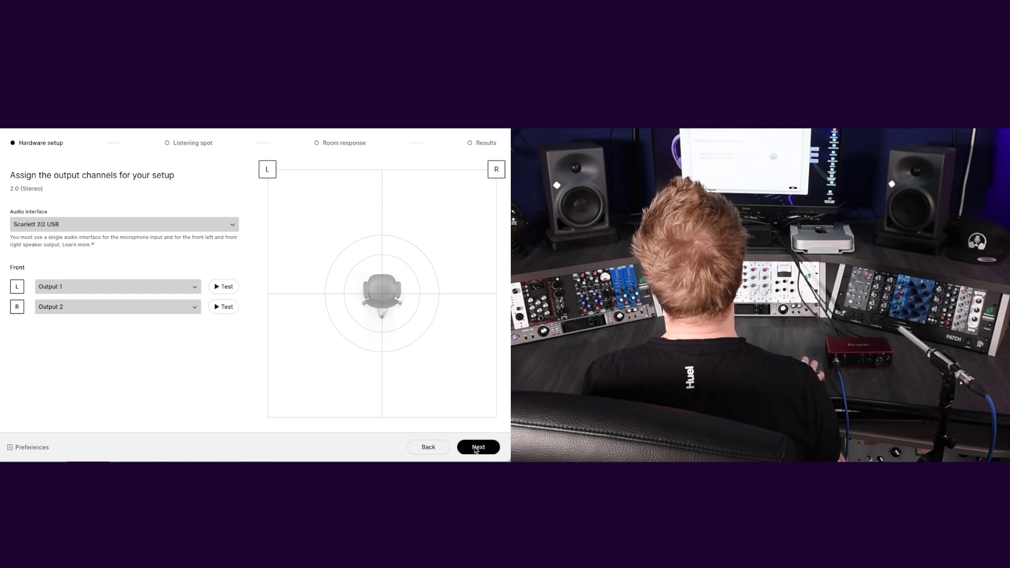
# Enter the Listening spot step, play the test tone, and confirm the speaker volume is set.
pyautogui.click(476, 449)
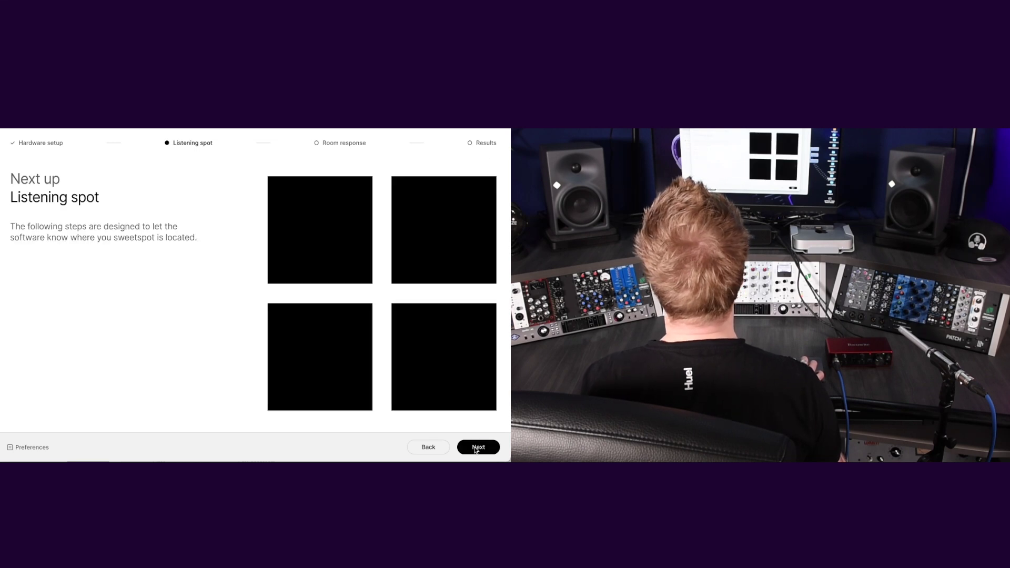
pyautogui.click(475, 449)
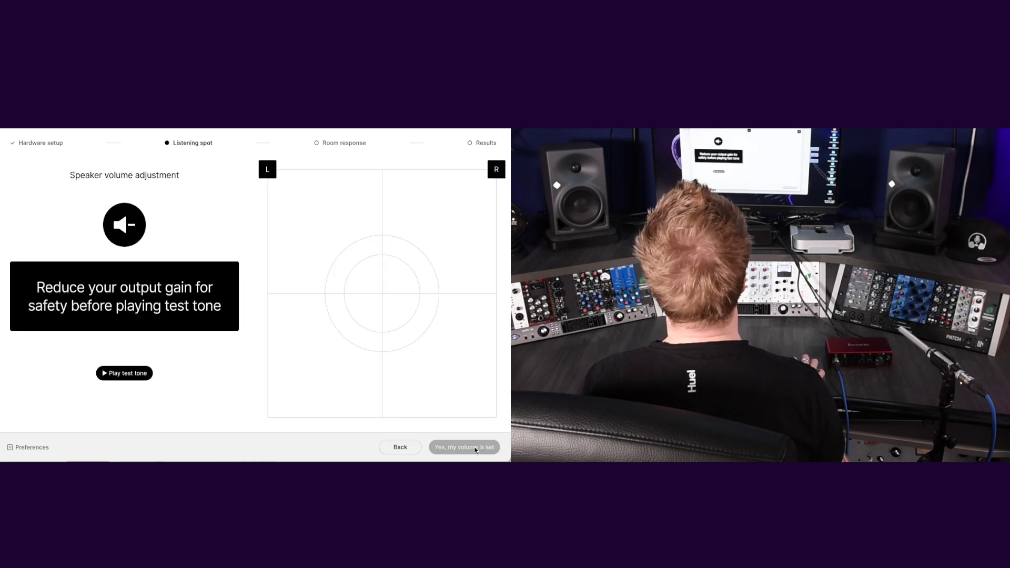
pyautogui.click(104, 374)
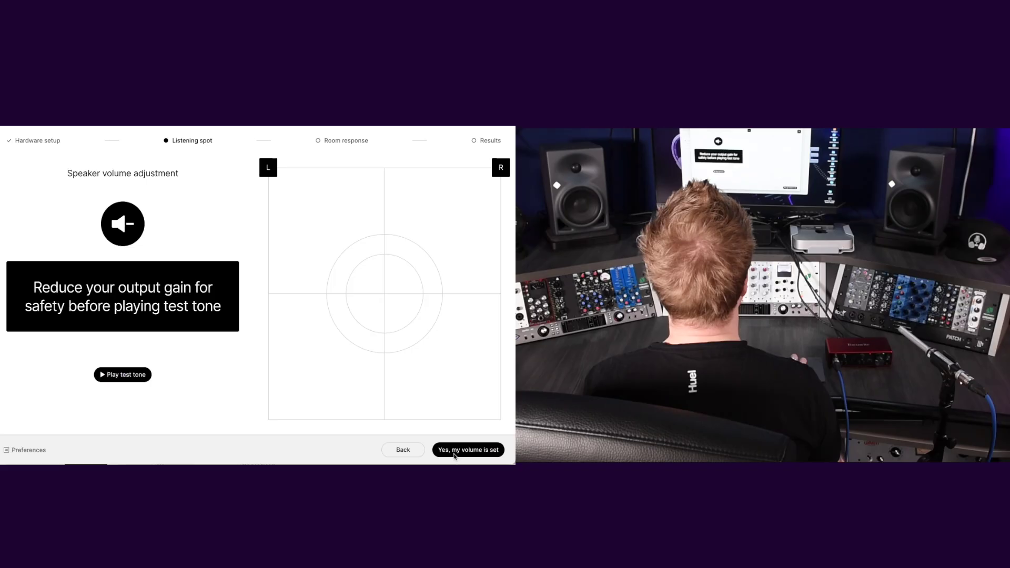
pyautogui.click(454, 450)
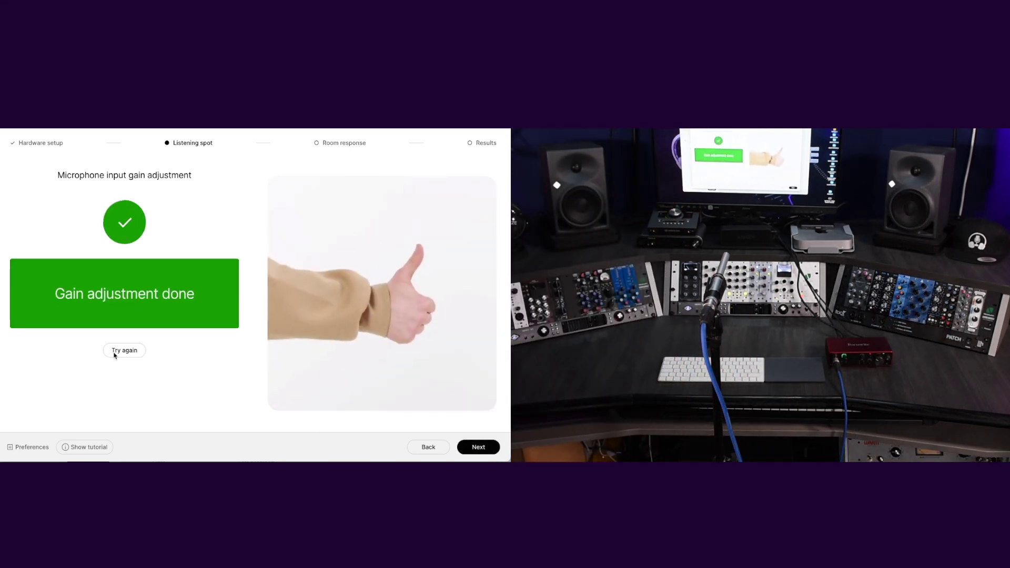
# Keep metric units and accept the centred listening spot: speakers 102 cm apart, 95 cm away.
pyautogui.click(479, 450)
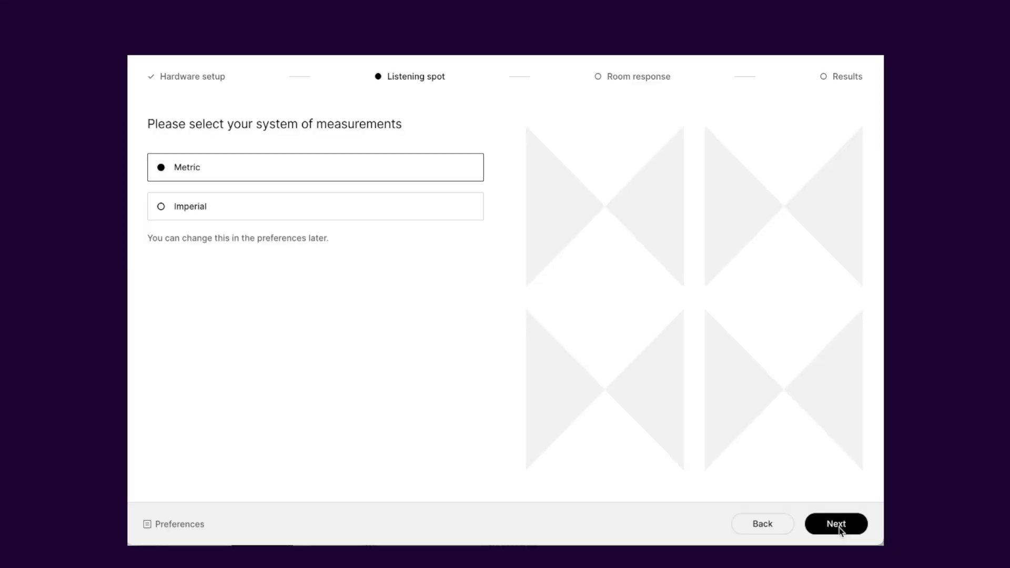
pyautogui.click(839, 527)
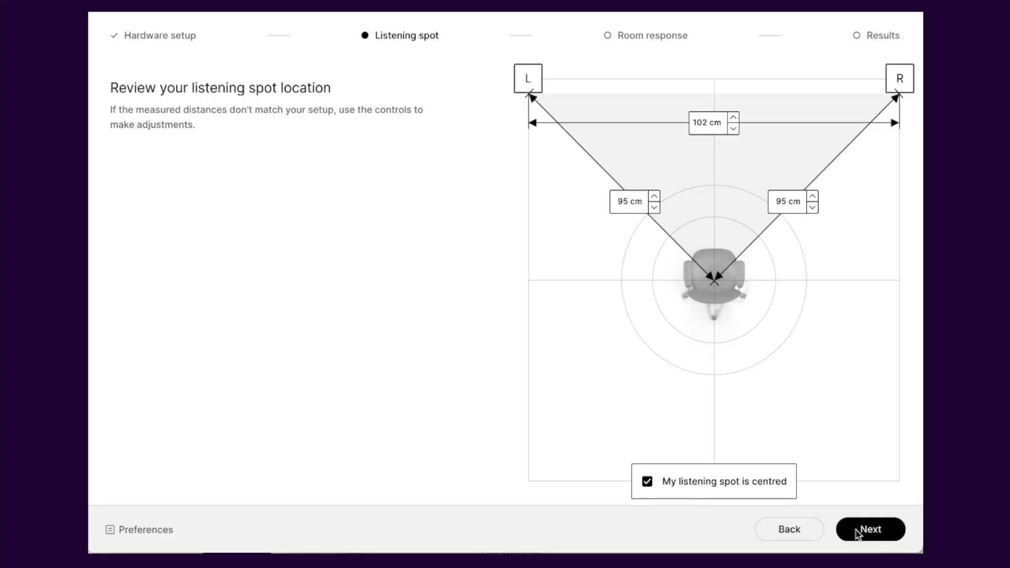
pyautogui.click(858, 534)
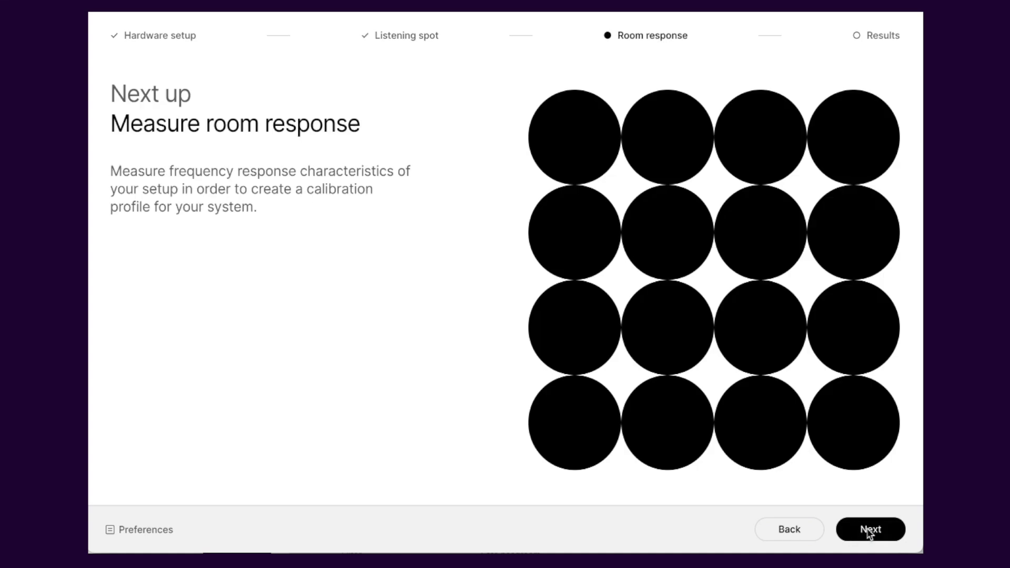
# Start the room response measurements and measure every point until they are completed.
pyautogui.click(869, 530)
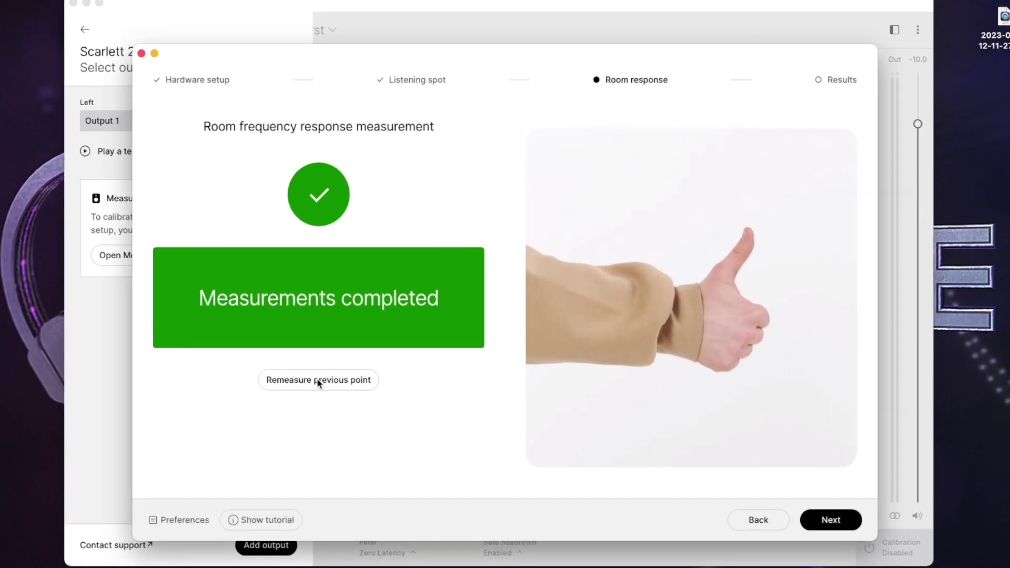
# Review the results (Right 0.8 dB louder), save the profile as 'Sound iD Video test', and show the profile list.
pyautogui.click(827, 521)
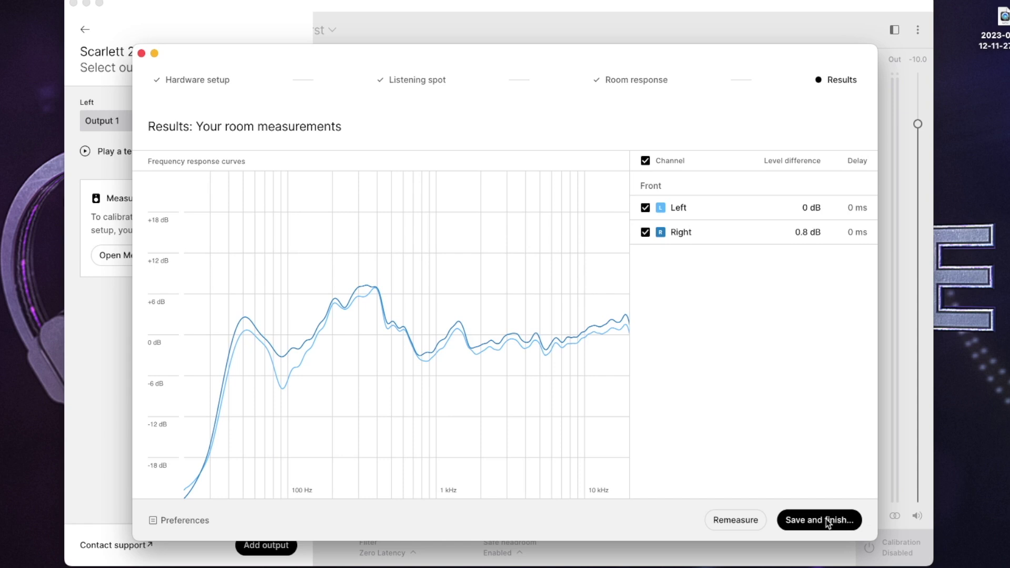
pyautogui.click(829, 522)
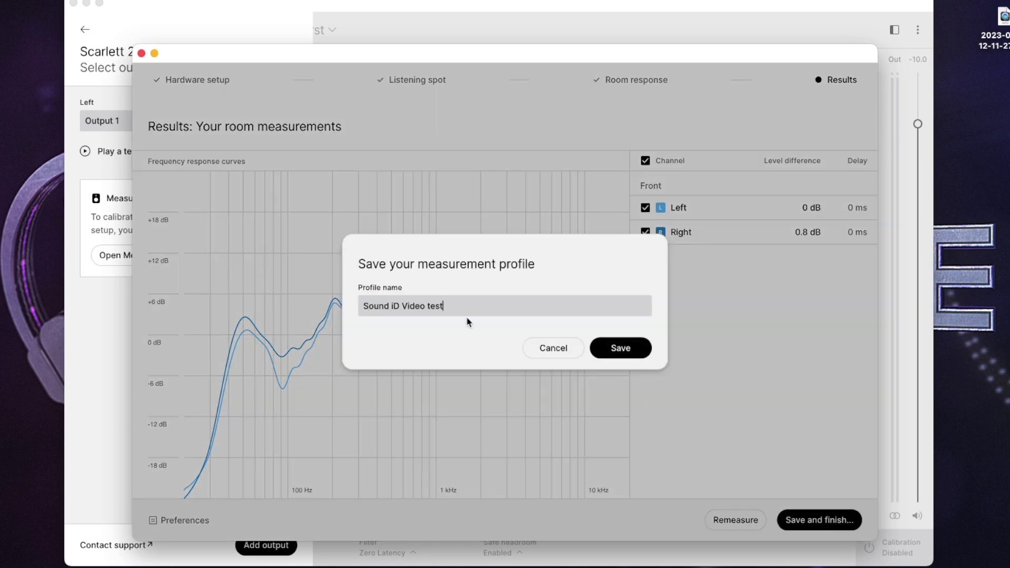
pyautogui.click(626, 347)
pyautogui.click(408, 30)
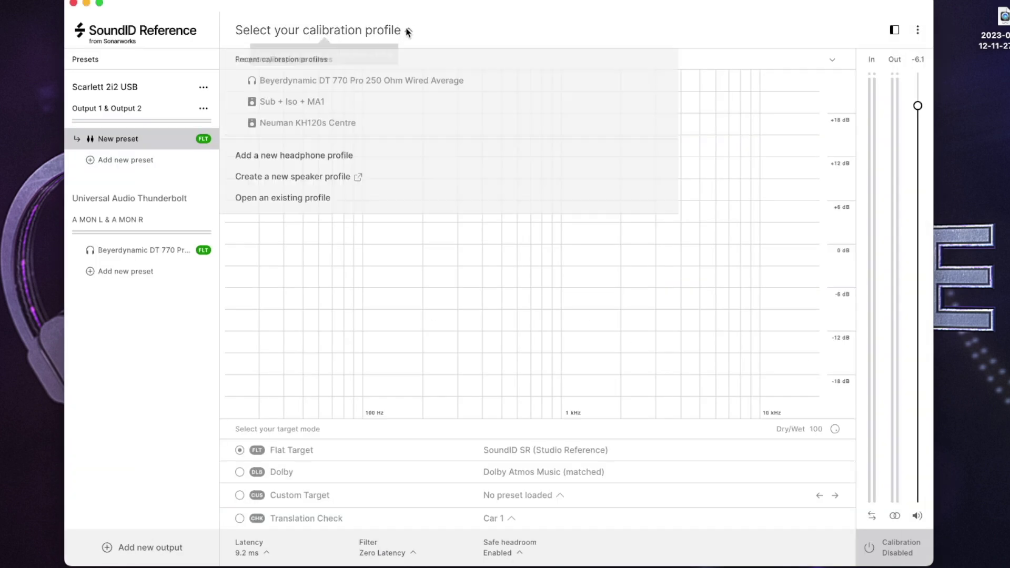
# Open Sound iD Video Test.swproj from the Sonarworks Projects folder as an existing profile.
pyautogui.click(282, 197)
pyautogui.click(178, 404)
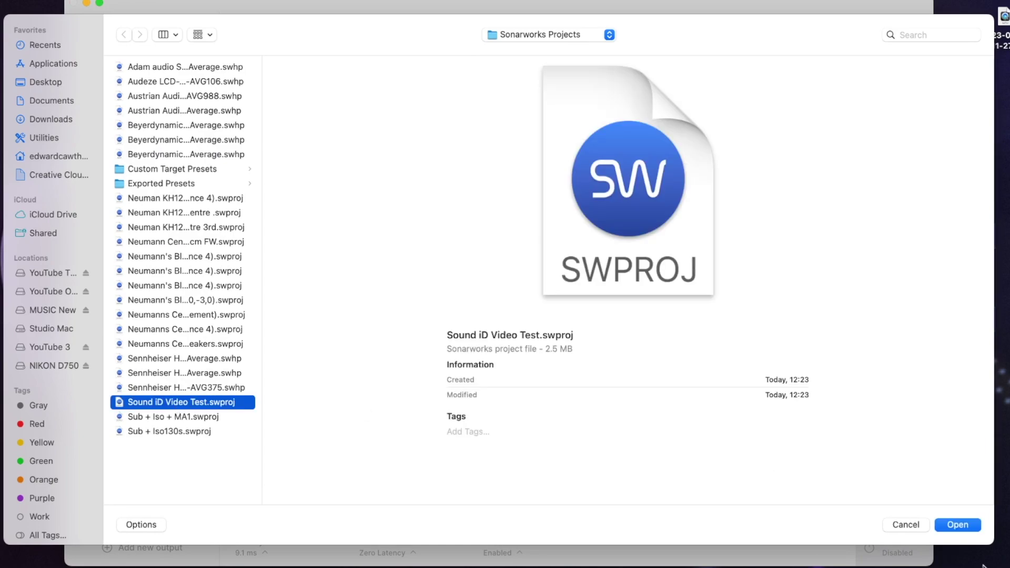
pyautogui.click(958, 524)
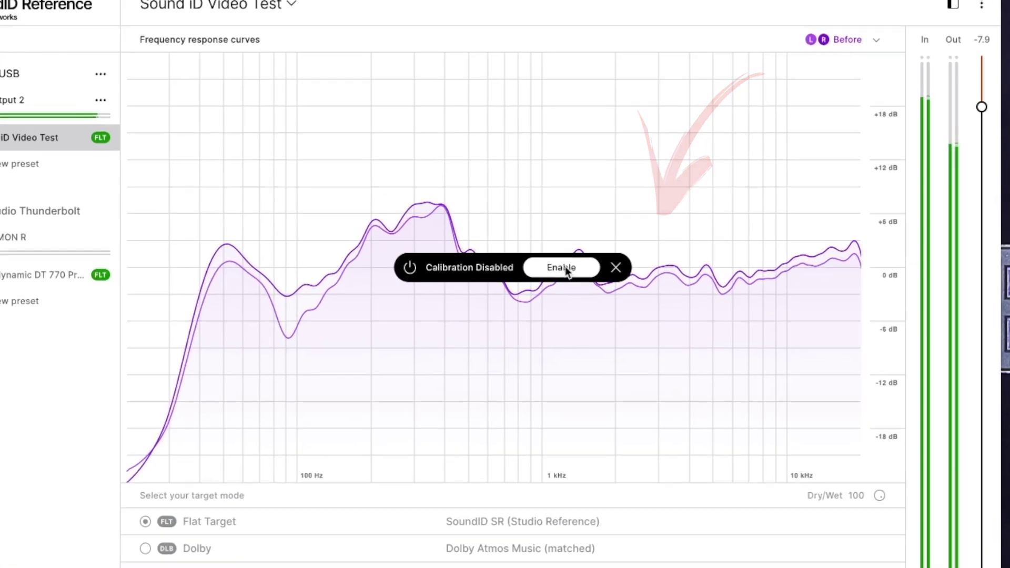
# Enable calibration for Sound iD Video Test, toggle it off to compare, then back on.
pyautogui.click(577, 245)
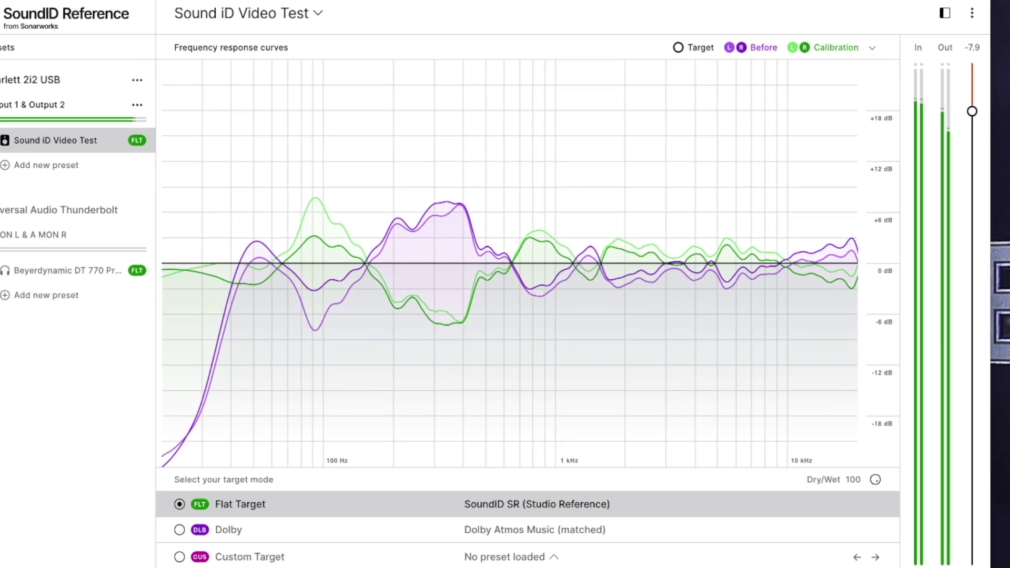
pyautogui.click(884, 550)
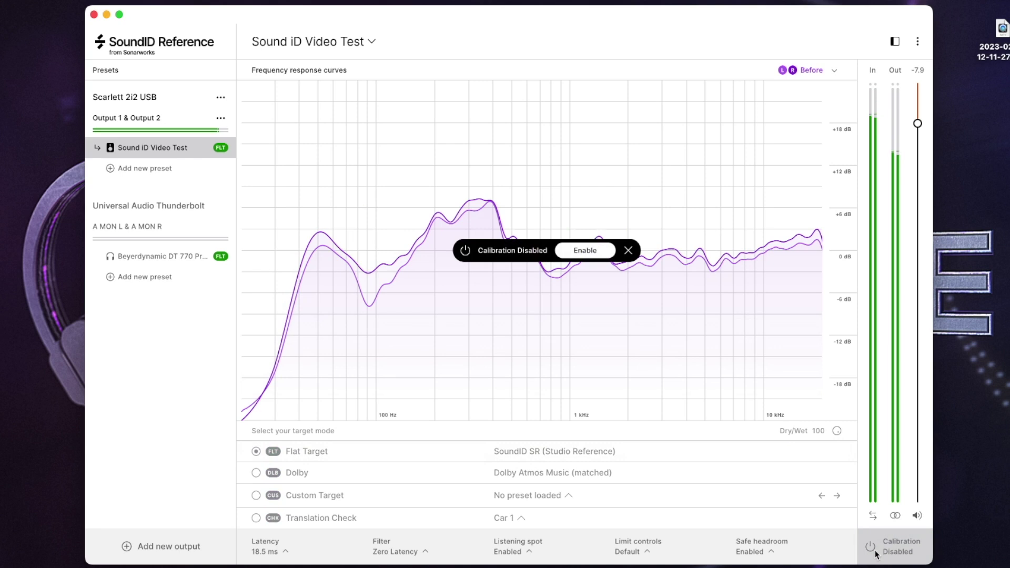
pyautogui.click(874, 551)
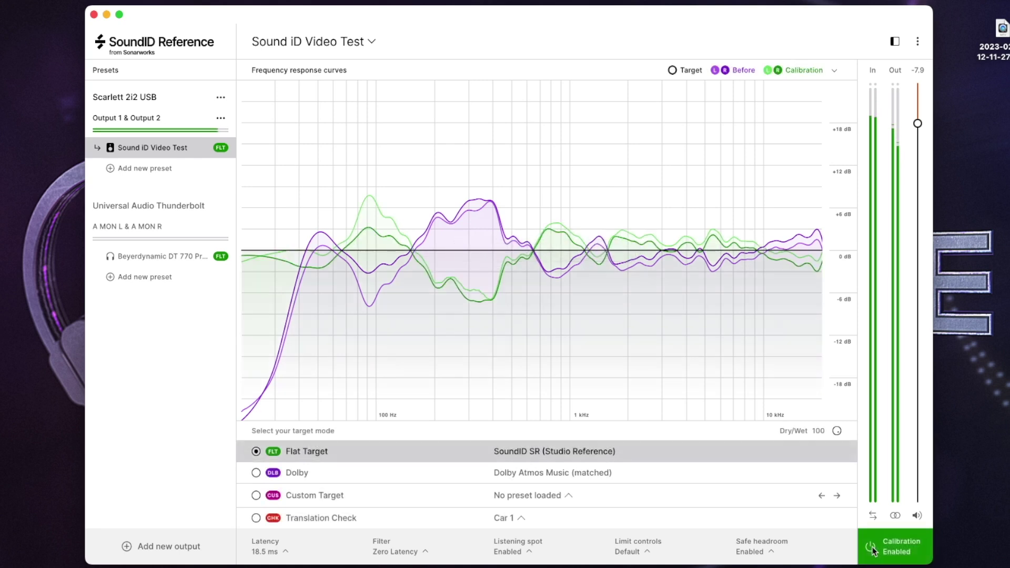